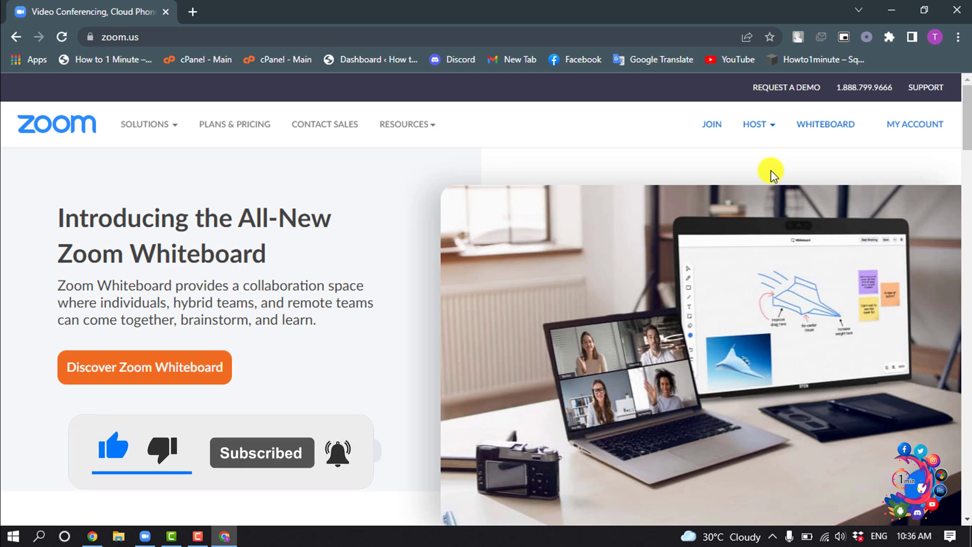
Load zoom.us in a fresh blank Chrome tab.
{"action": "left_click", "coordinate": [905, 130]}
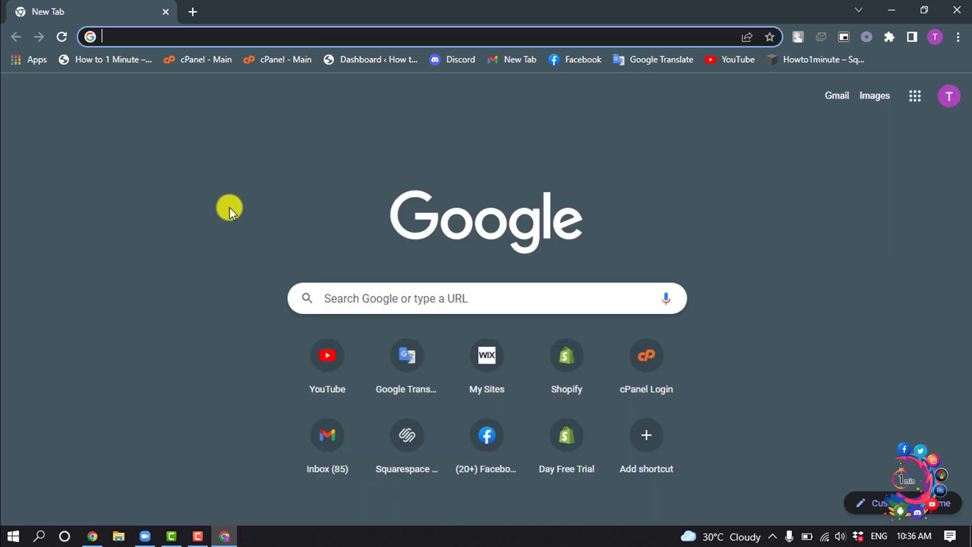
{"action": "type", "text": "zoom"}
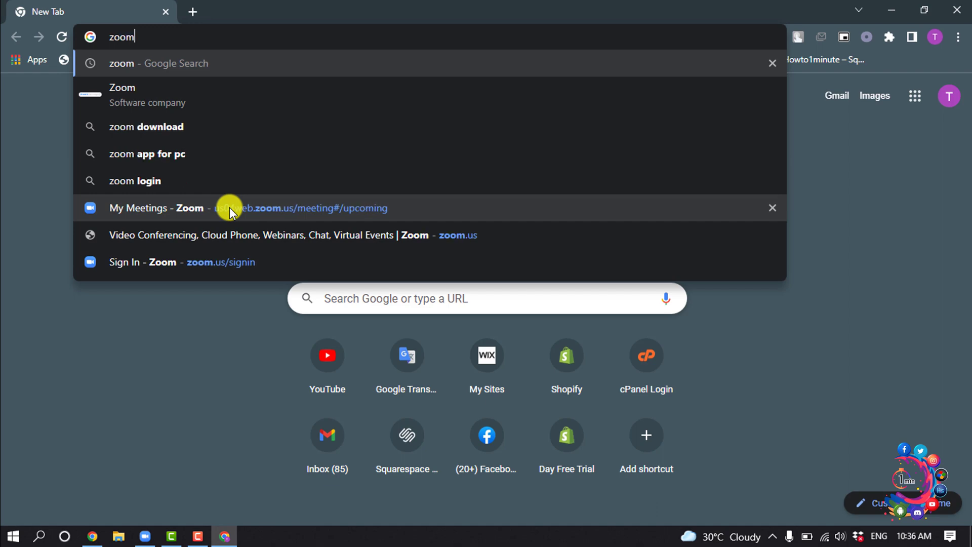
{"action": "type", "text": ".us"}
{"action": "key", "text": "Return"}
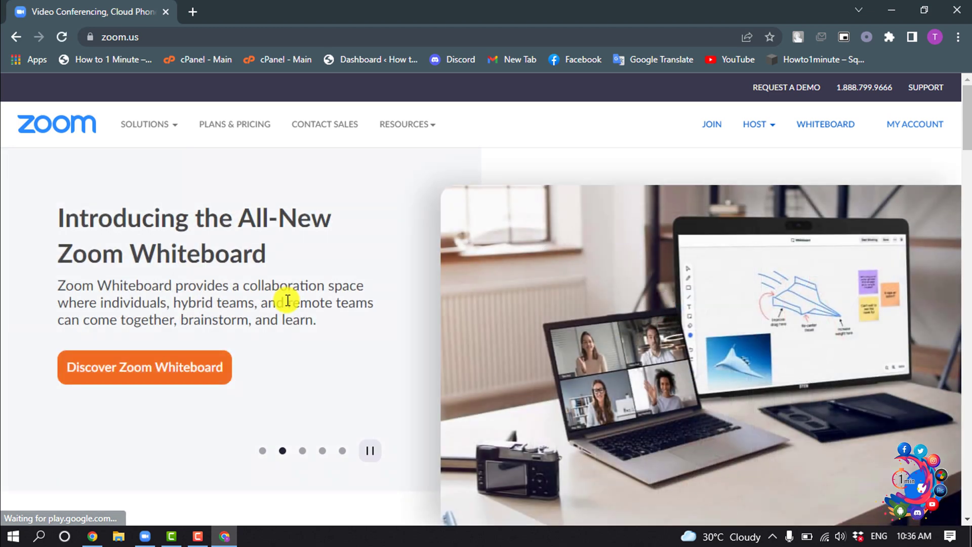
Go to My Account to show the Profile page with name and display name.
{"action": "left_click", "coordinate": [905, 124]}
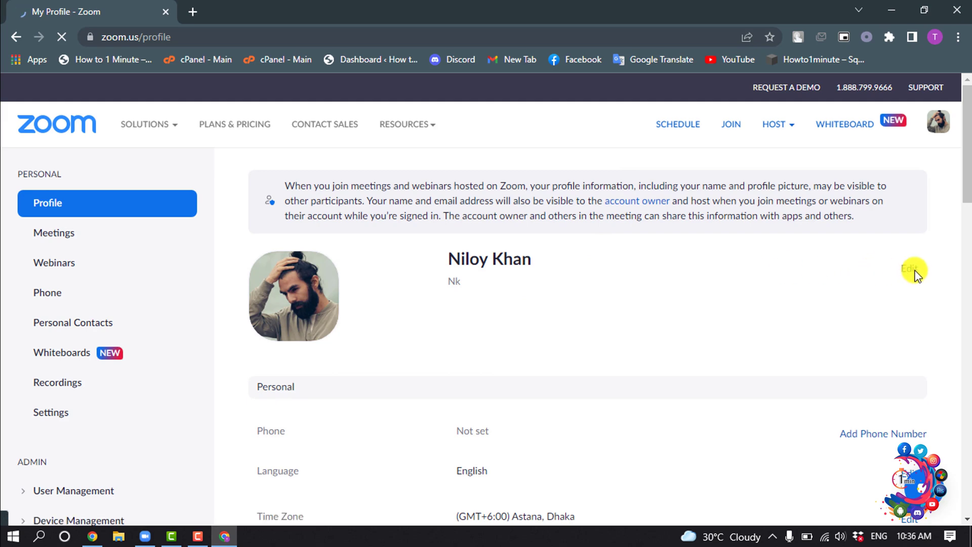
Enter profile edit mode and select the names Niloy, Khan and Nk for replacement.
{"action": "left_click", "coordinate": [903, 272]}
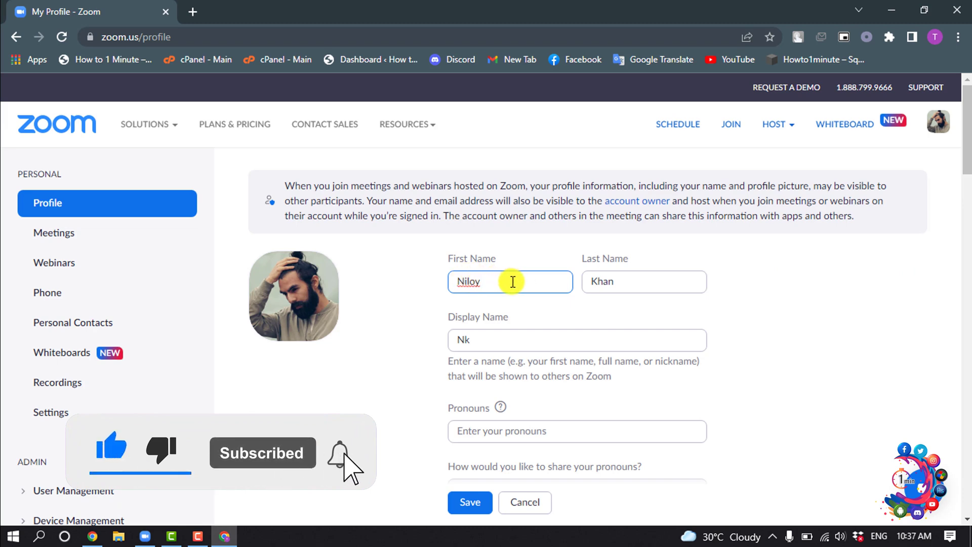
{"action": "left_click_drag", "start_coordinate": [507, 282], "coordinate": [456, 281]}
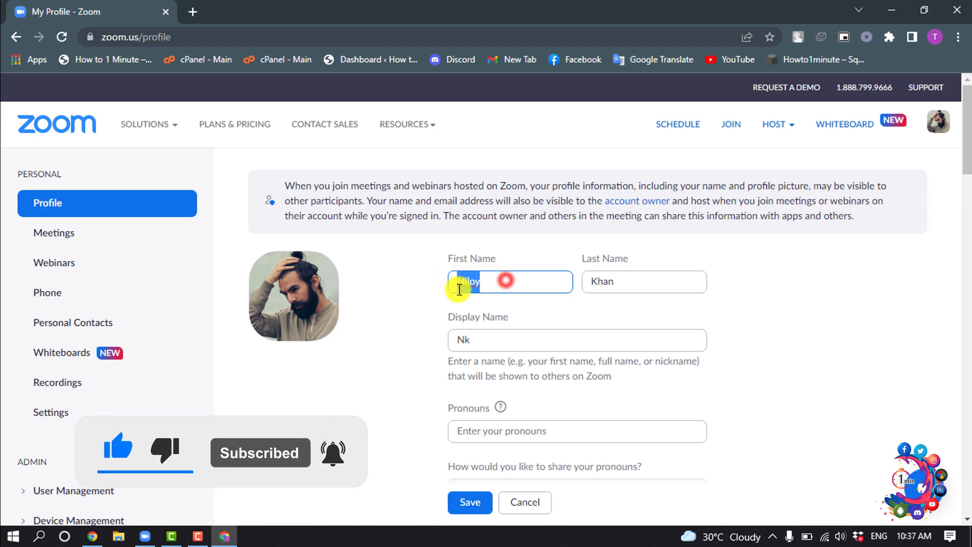
{"action": "left_click_drag", "start_coordinate": [644, 280], "coordinate": [570, 288]}
{"action": "left_click_drag", "start_coordinate": [491, 343], "coordinate": [412, 341]}
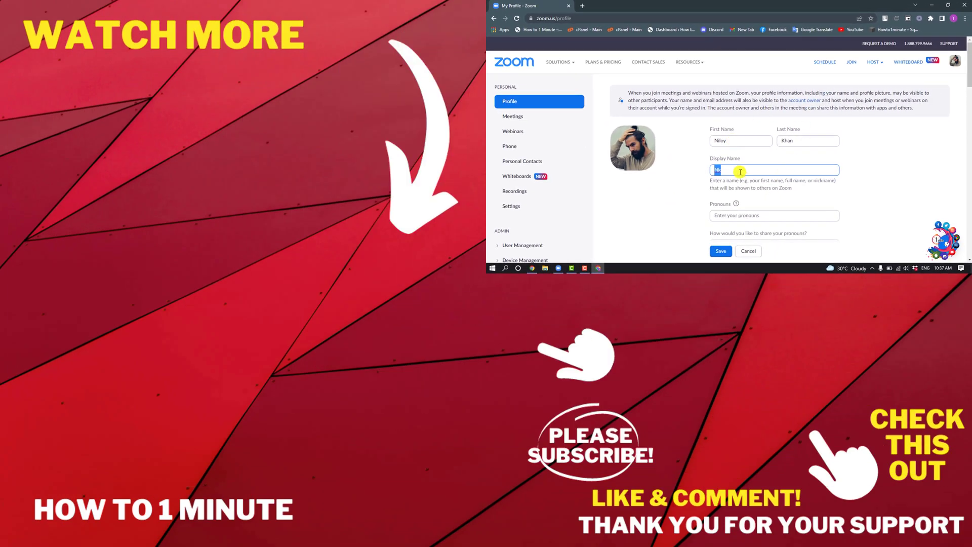
{"action": "scroll", "coordinate": [719, 252], "scroll_direction": "down", "scroll_amount": 1}
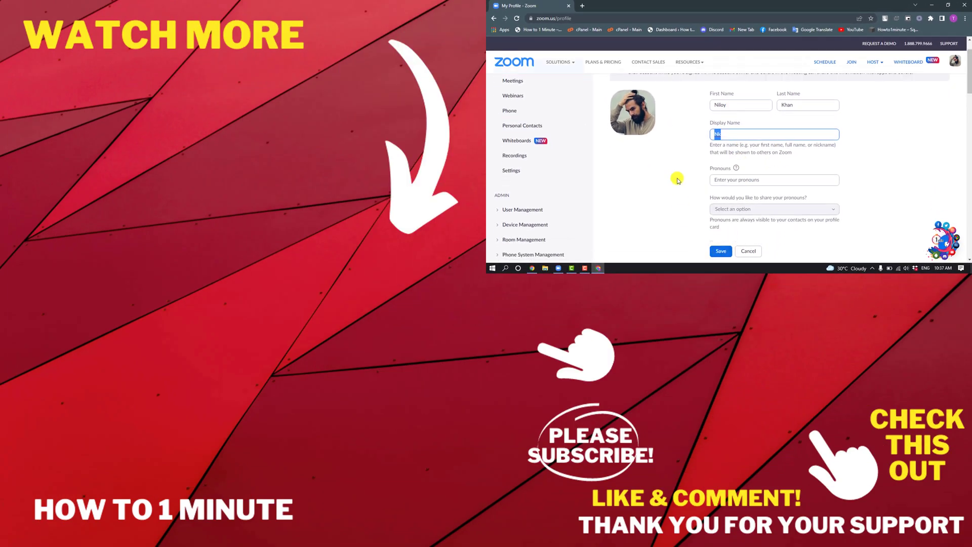